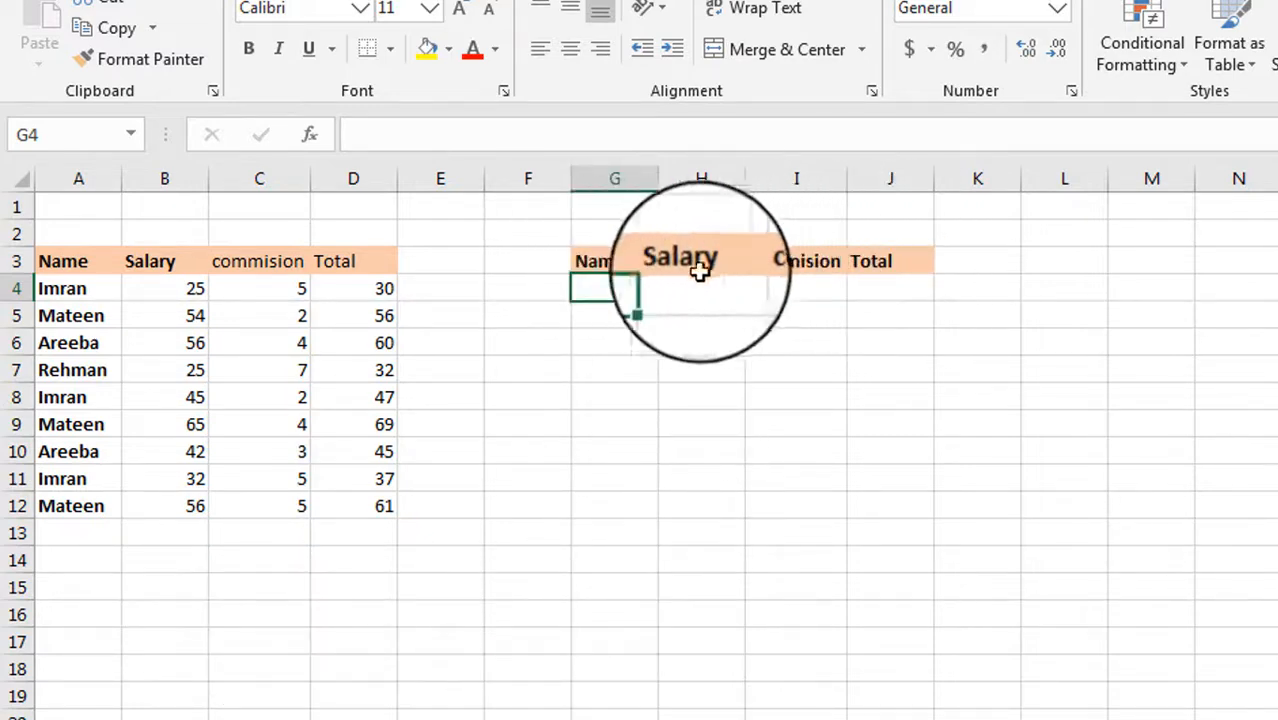
Consolidate the salary data A4:D12 by Sum into the summary table starting at G4, using left-column labels
{"action": "left_click", "coordinate": [503, 0]}
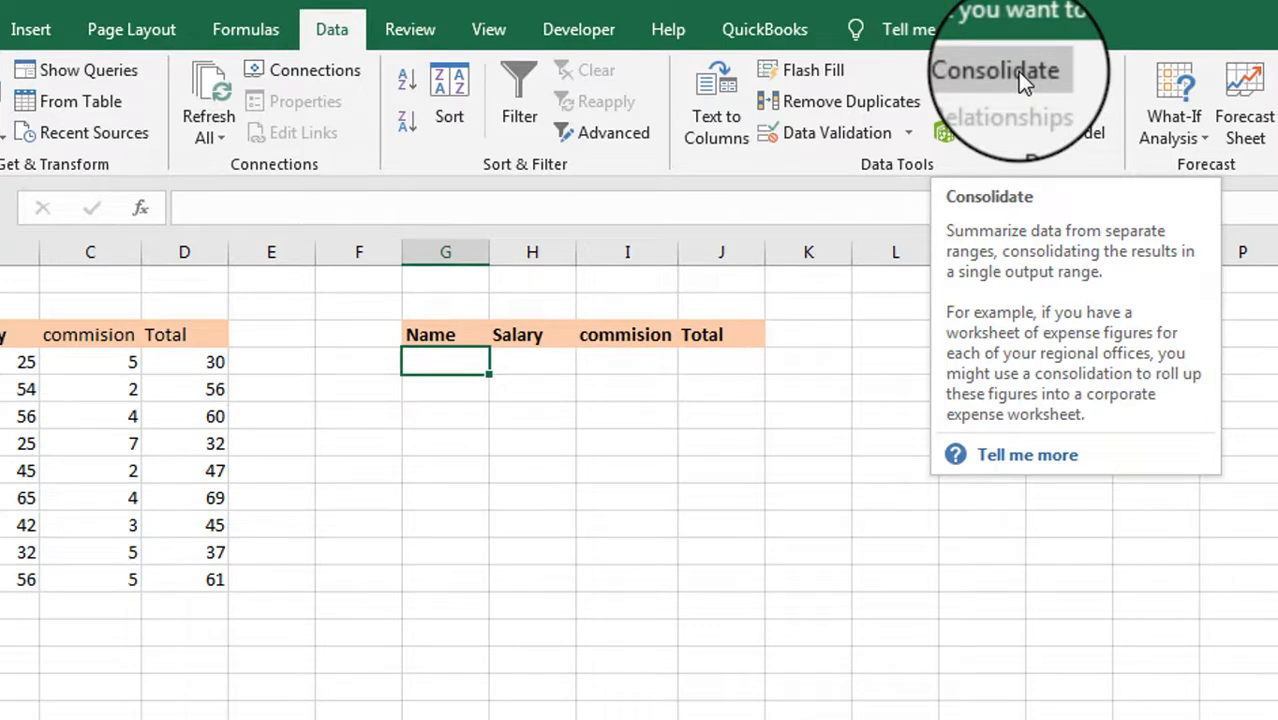
{"action": "left_click", "coordinate": [1017, 71]}
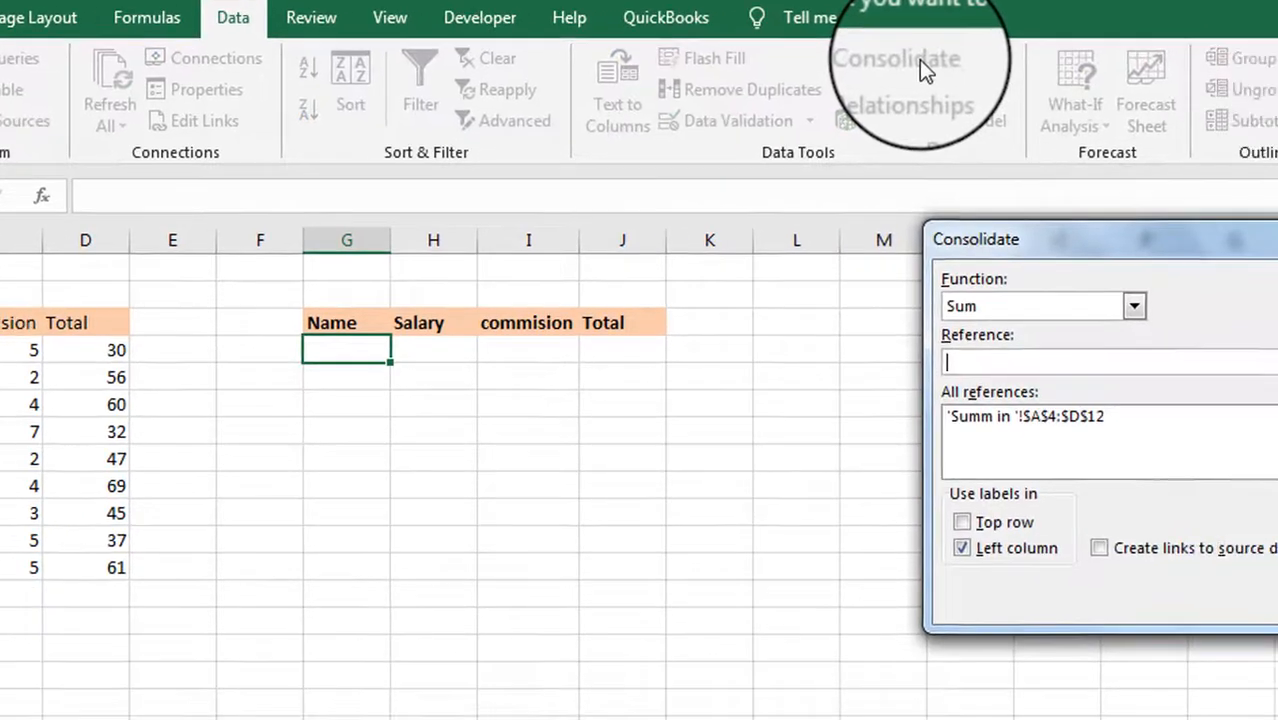
{"action": "left_click", "coordinate": [1133, 306]}
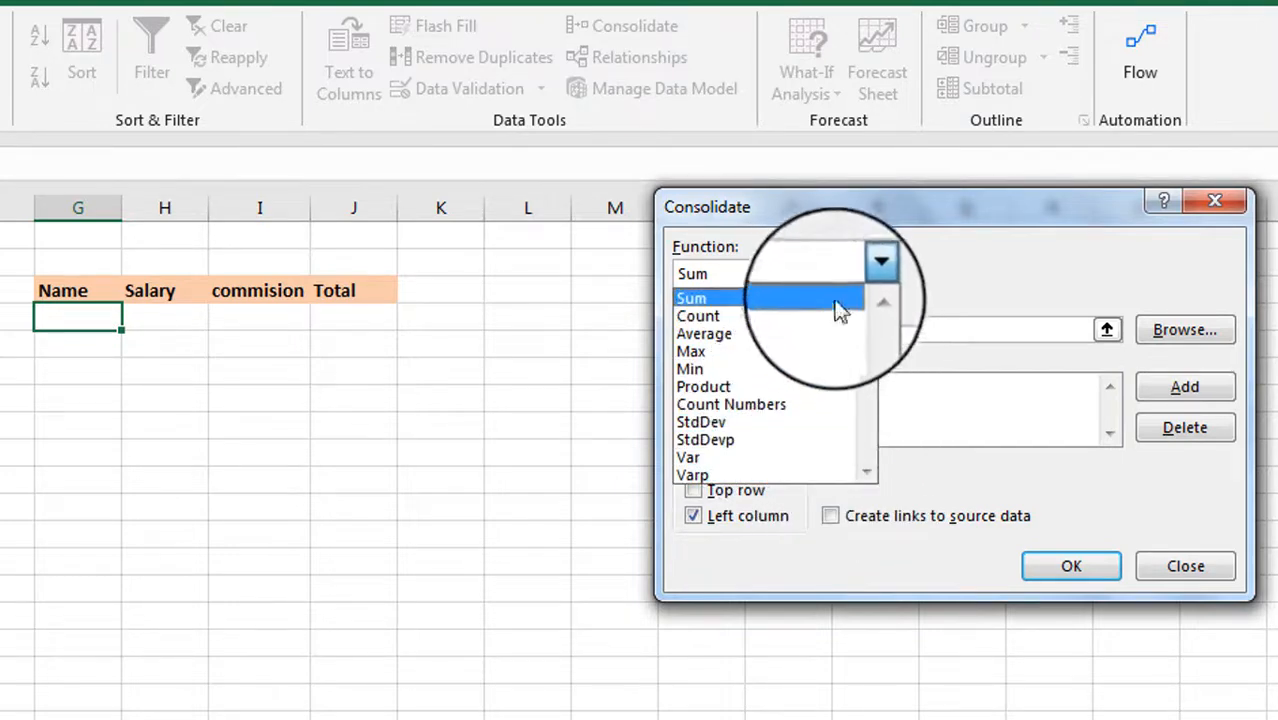
{"action": "left_click", "coordinate": [828, 275]}
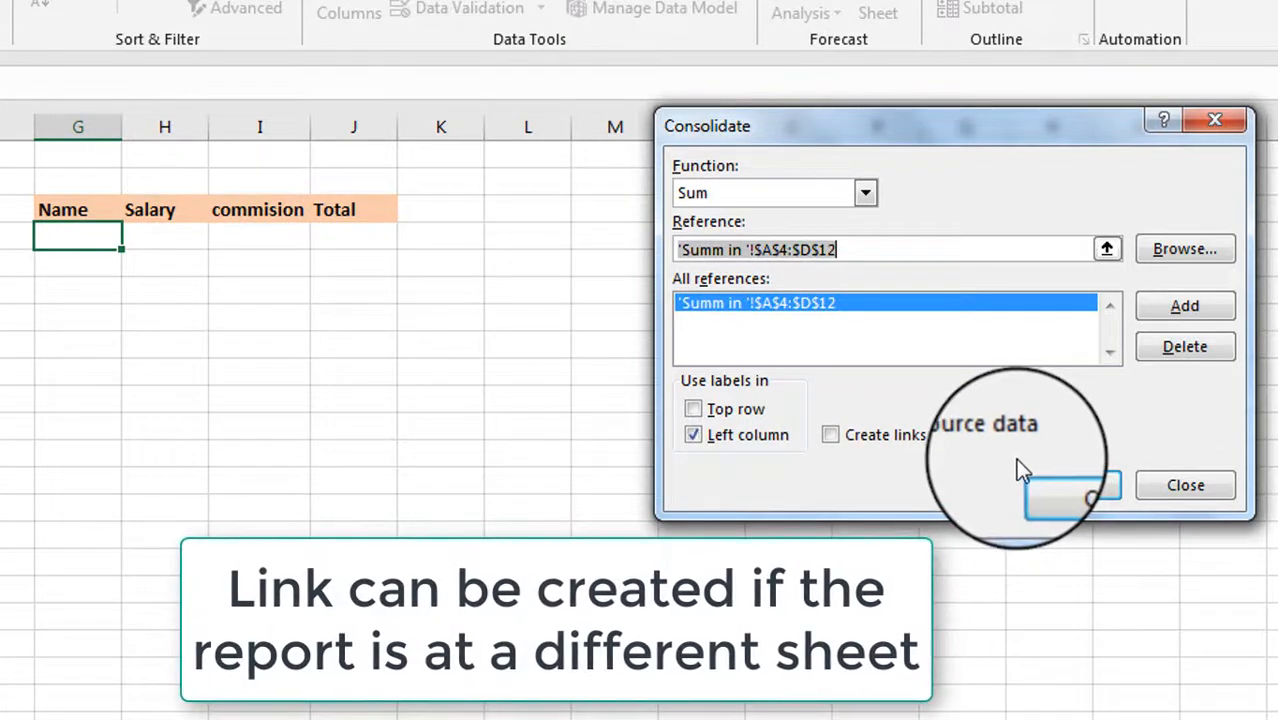
{"action": "left_click", "coordinate": [1080, 485]}
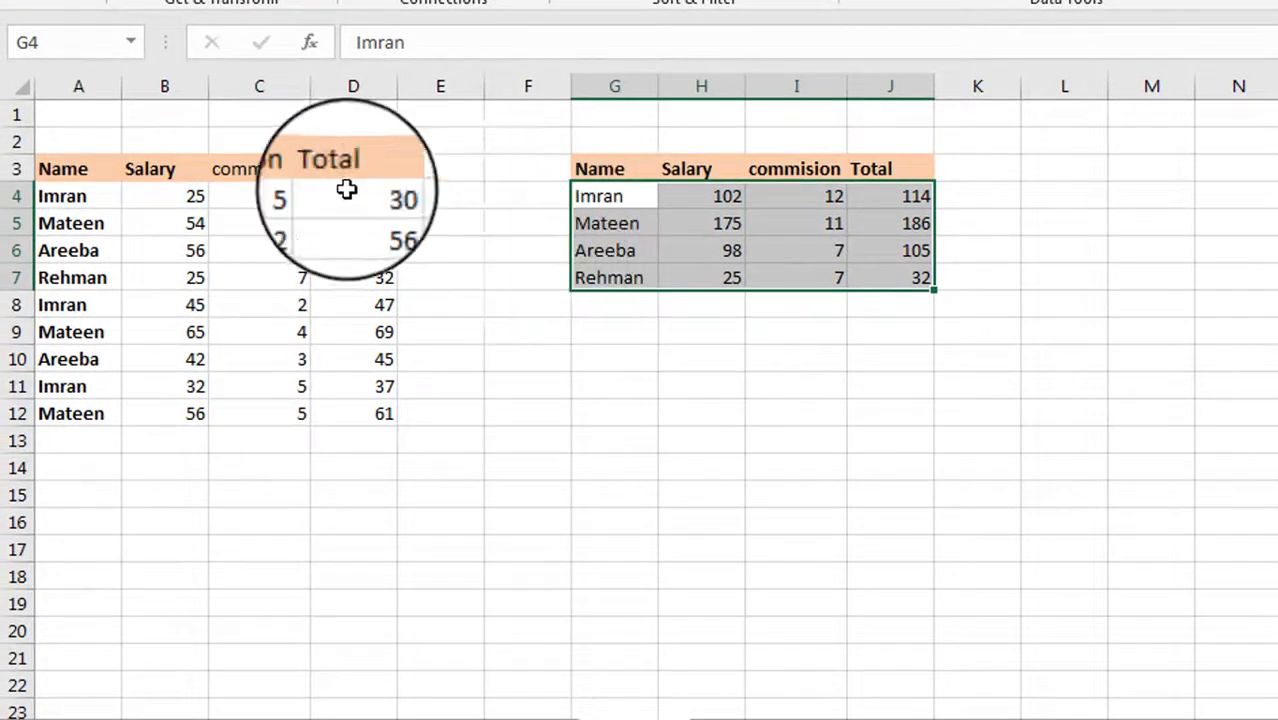
{"action": "left_click", "coordinate": [710, 389]}
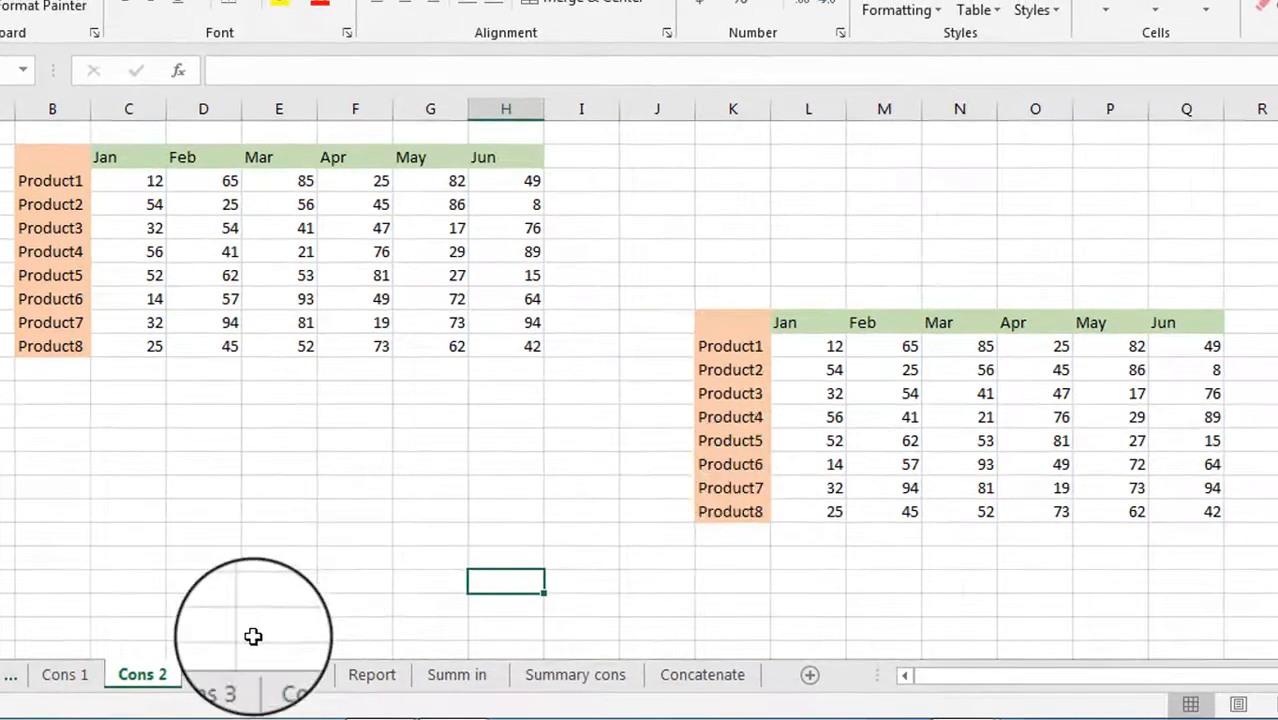
Start a Sum consolidation near the upper-left corner of the empty Report sheet and add range B2:H10 from Cons 1
{"action": "left_click", "coordinate": [296, 674]}
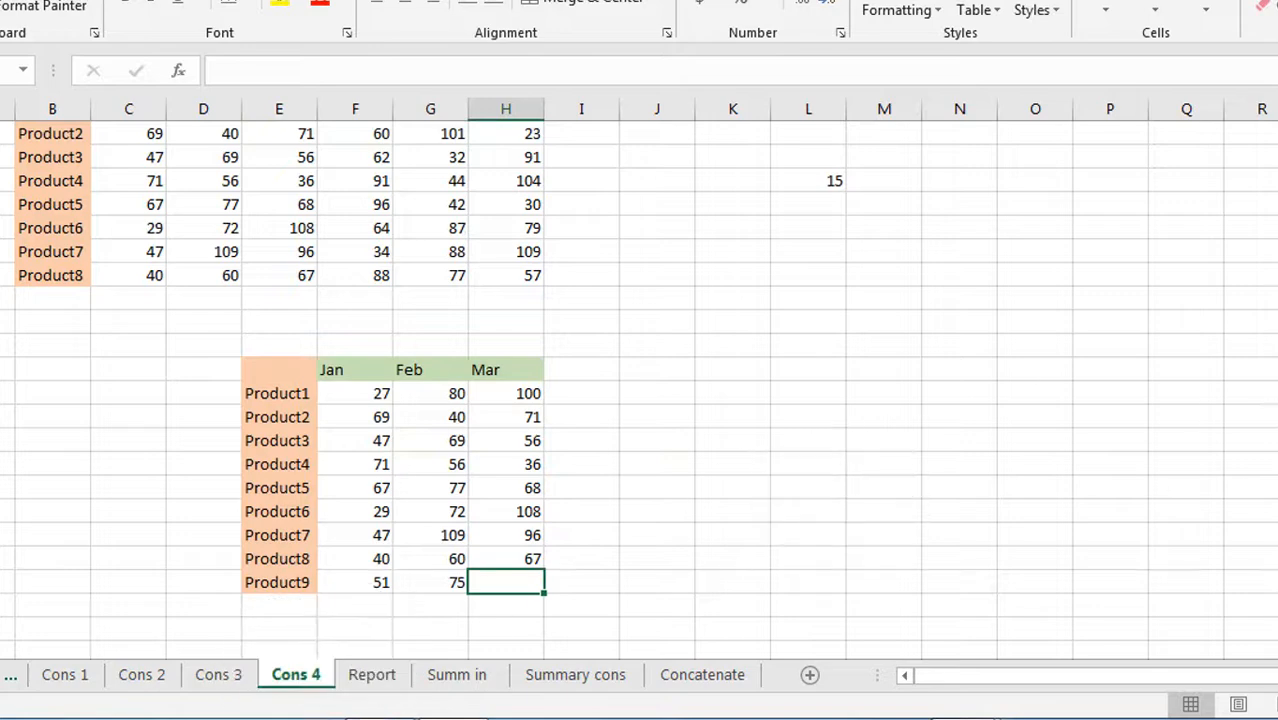
{"action": "scroll", "coordinate": [640, 380], "scroll_direction": "up", "scroll_amount": 1}
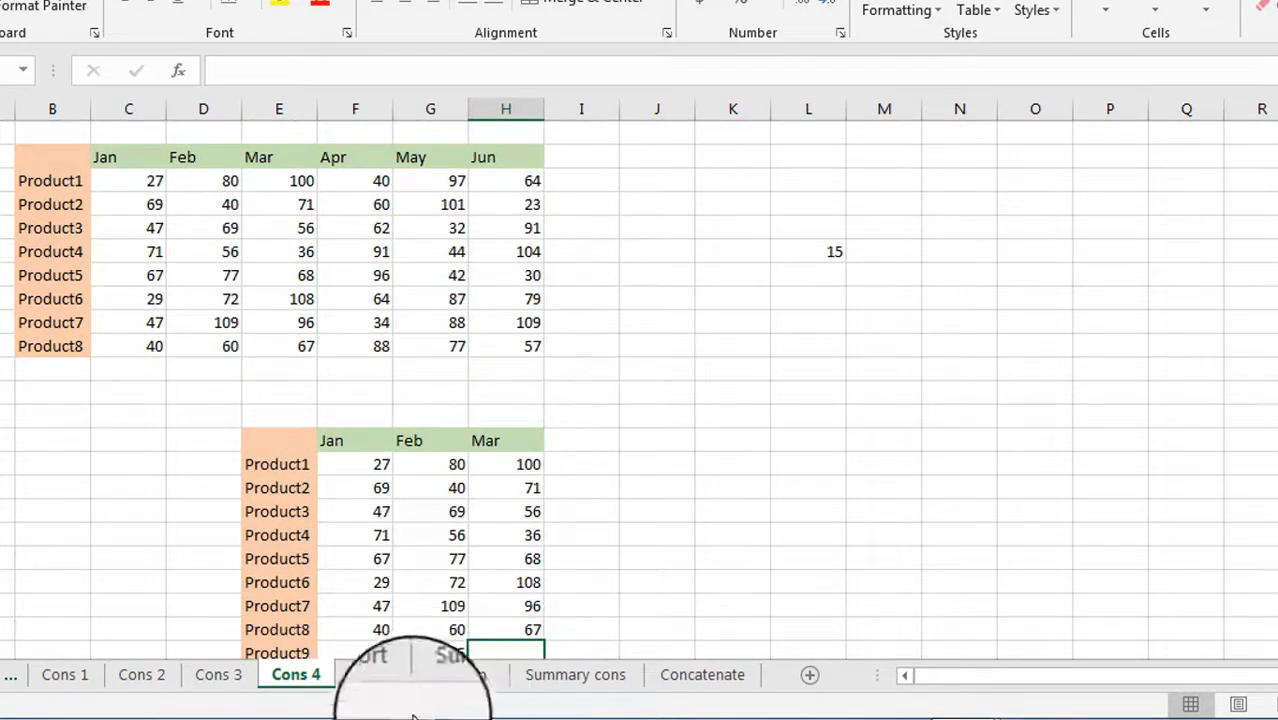
{"action": "left_click", "coordinate": [380, 677]}
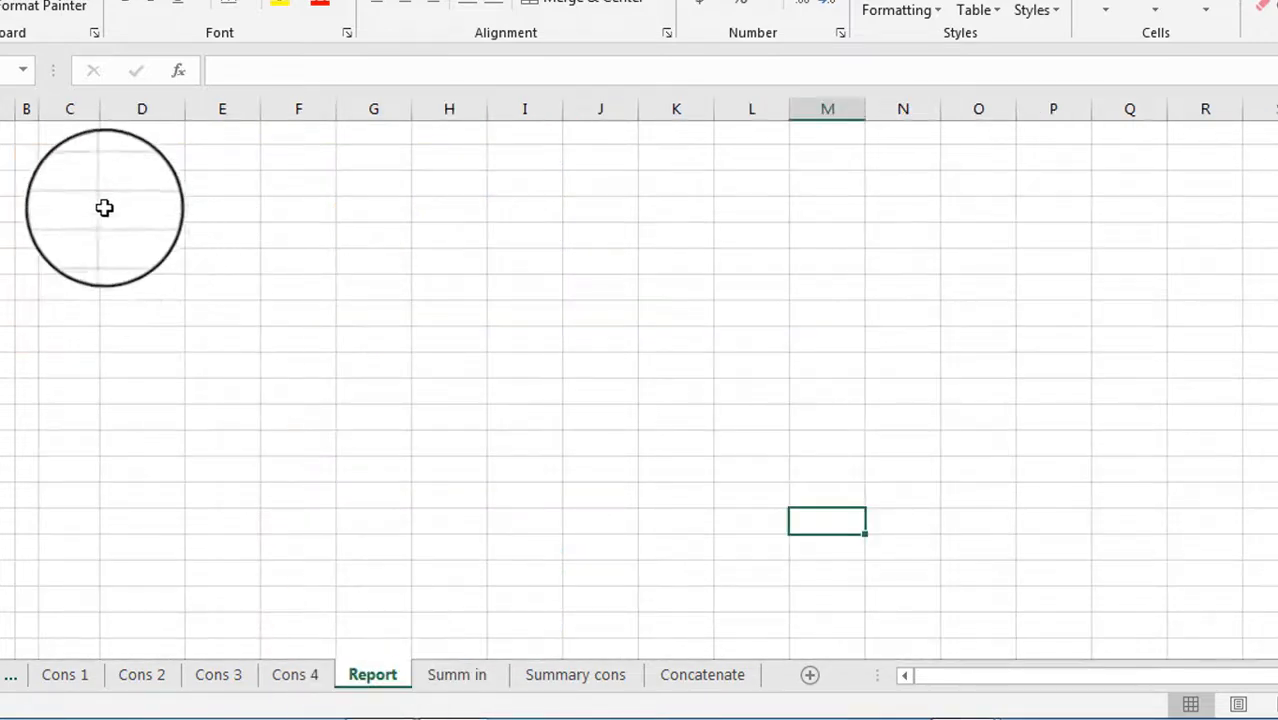
{"action": "left_click", "coordinate": [80, 178]}
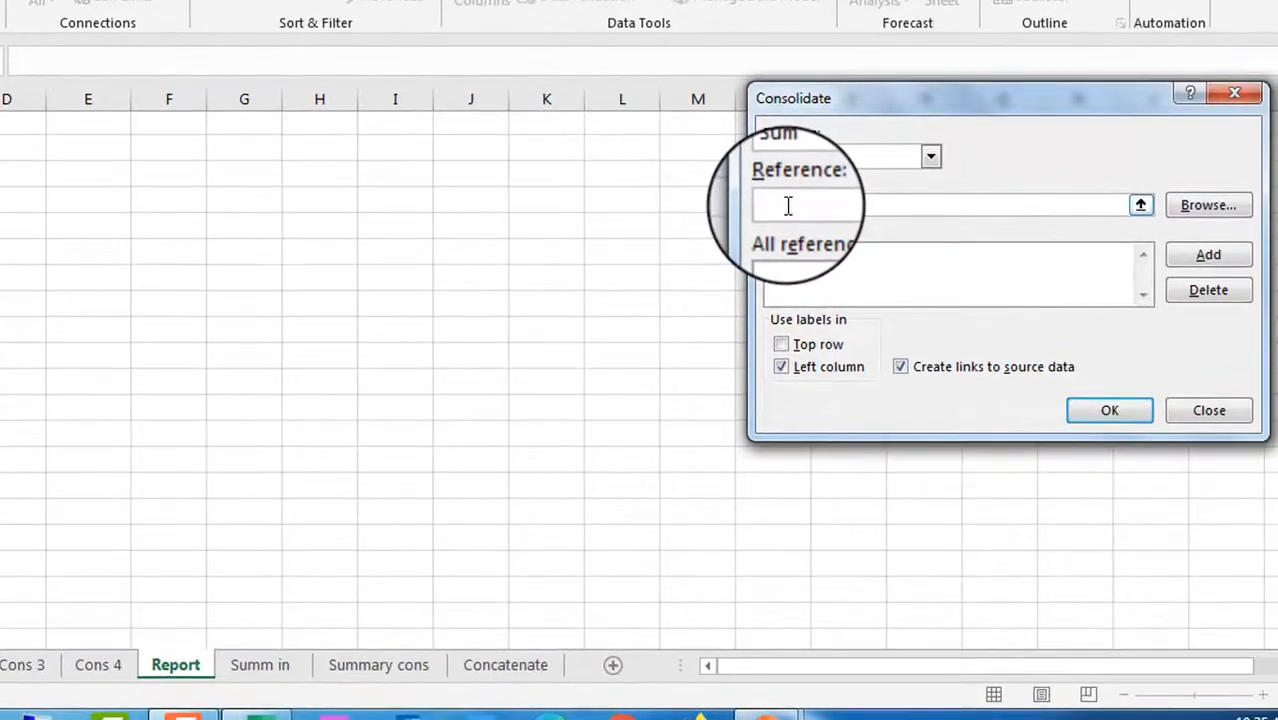
{"action": "left_click", "coordinate": [92, 671]}
{"action": "left_click_drag", "start_coordinate": [88, 157], "coordinate": [525, 347]}
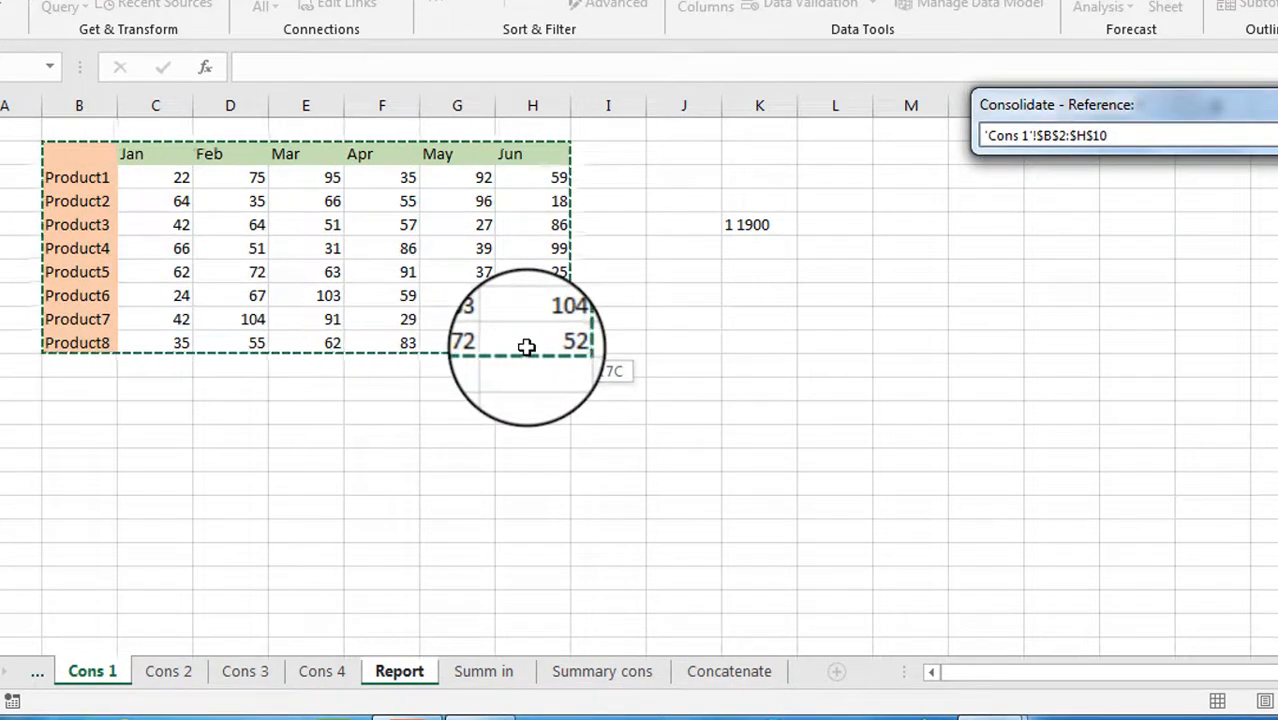
Add the Cons 2 range K9:Q17 and the Cons 3 range E14:K22 to the consolidation references
{"action": "left_click", "coordinate": [176, 676]}
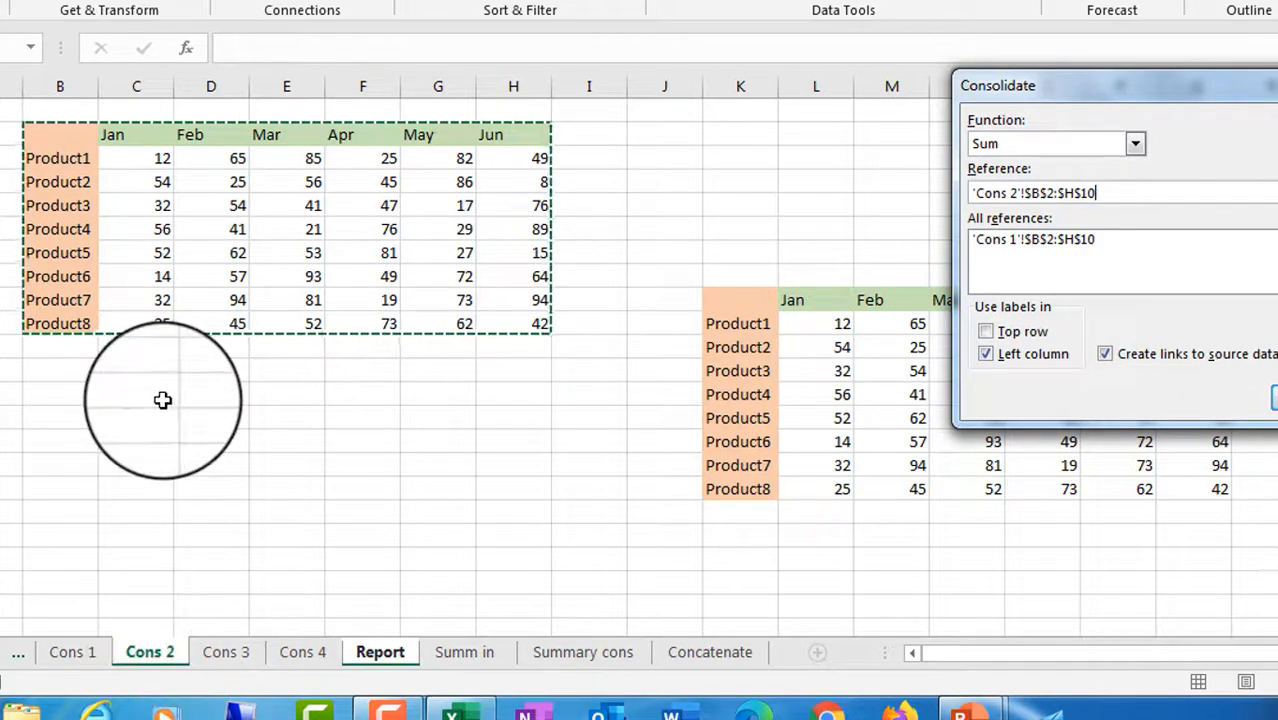
{"action": "left_click", "coordinate": [739, 319]}
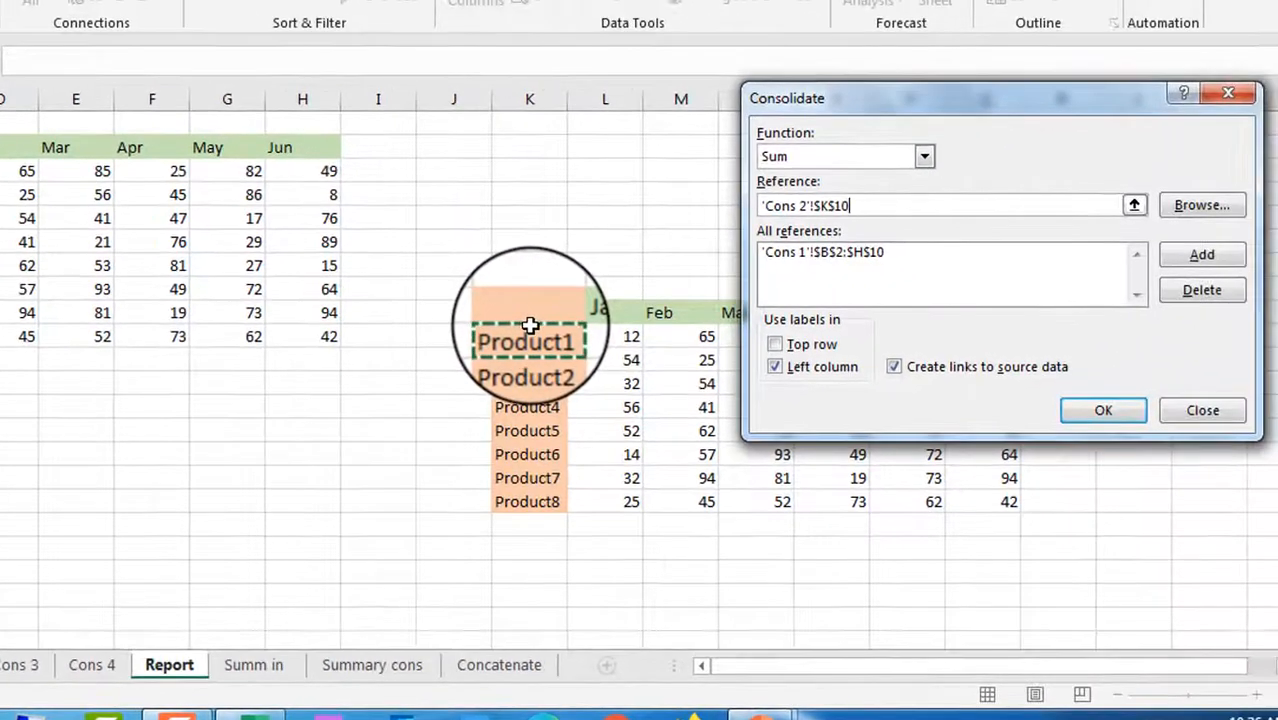
{"action": "left_click", "coordinate": [688, 301]}
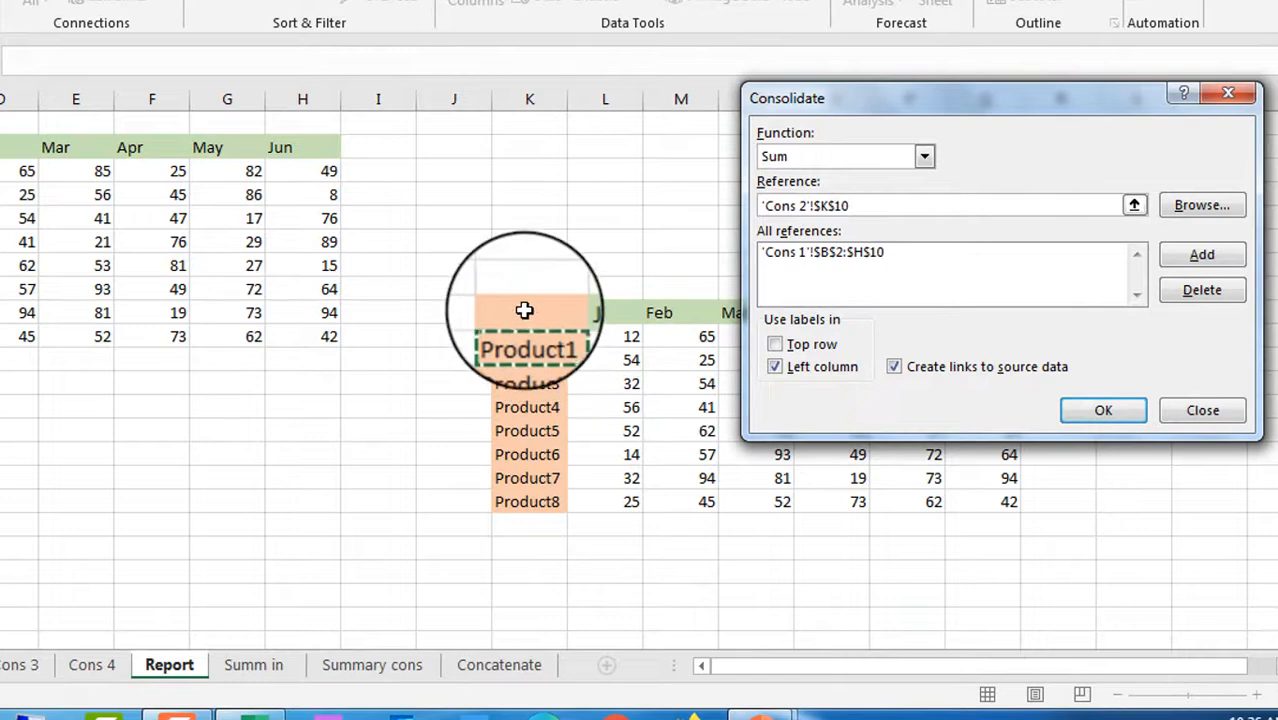
{"action": "left_click_drag", "start_coordinate": [524, 311], "coordinate": [969, 499]}
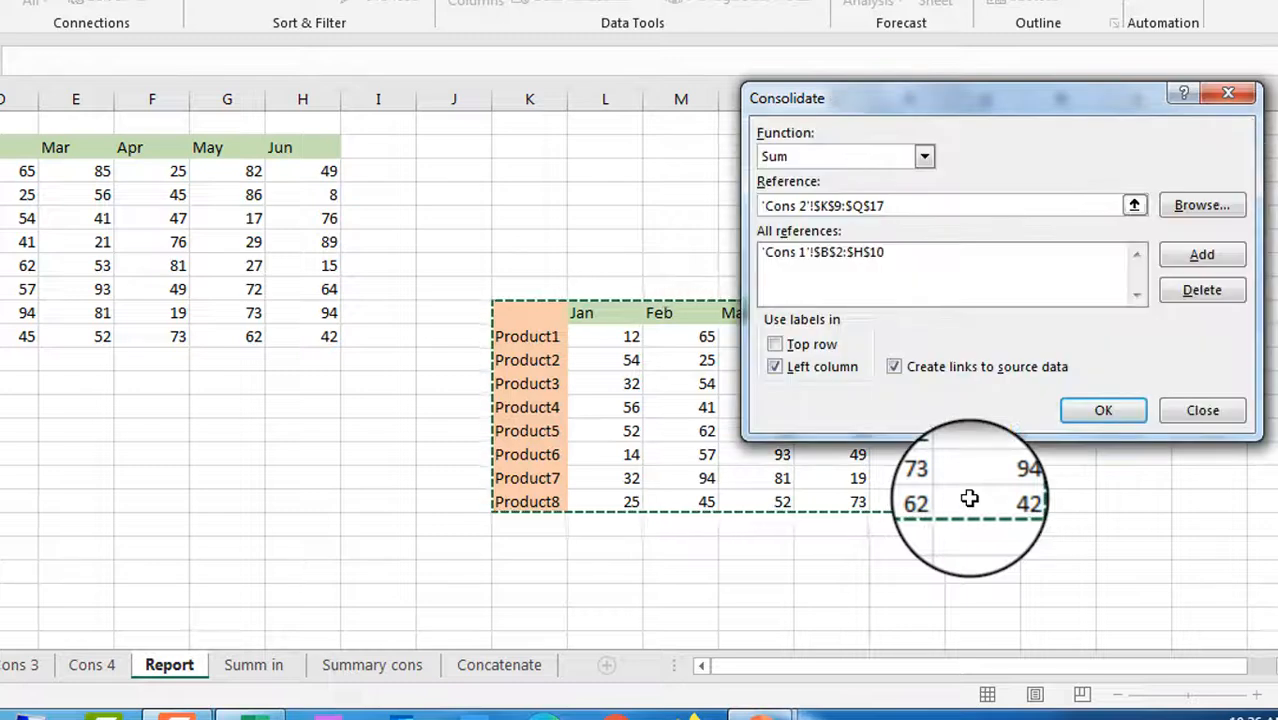
{"action": "left_click", "coordinate": [1213, 258]}
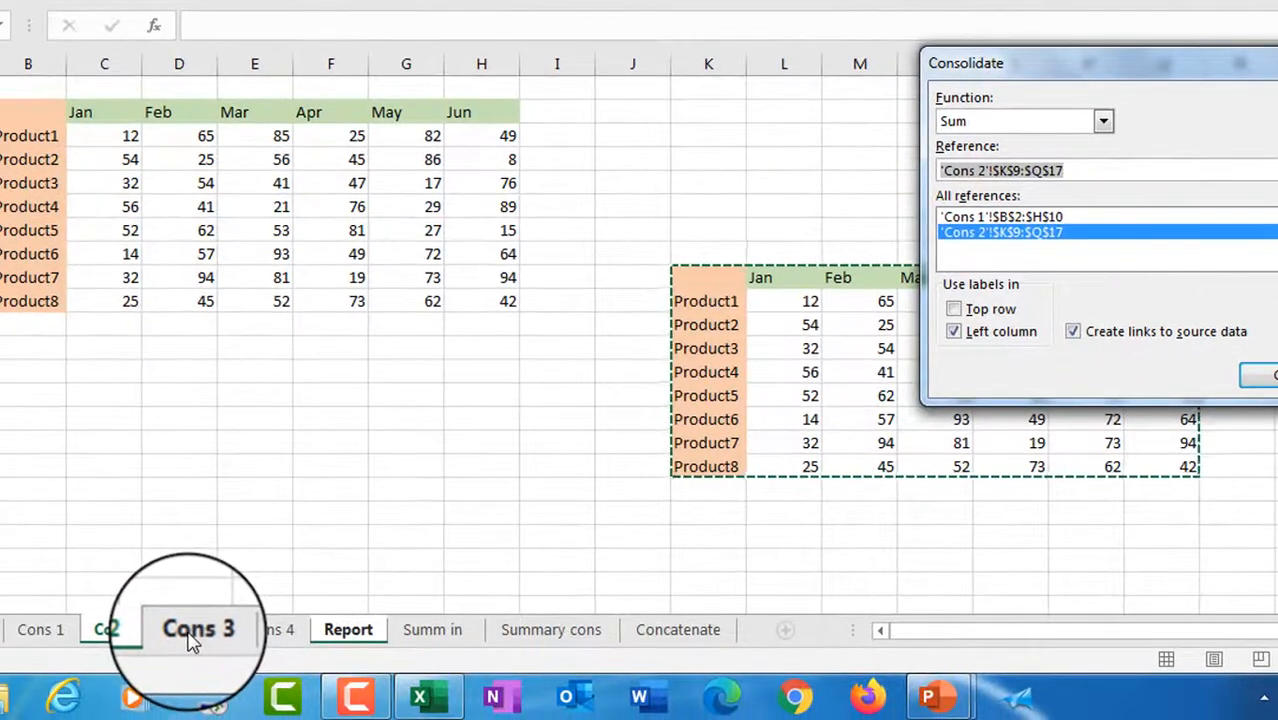
{"action": "left_click", "coordinate": [192, 640]}
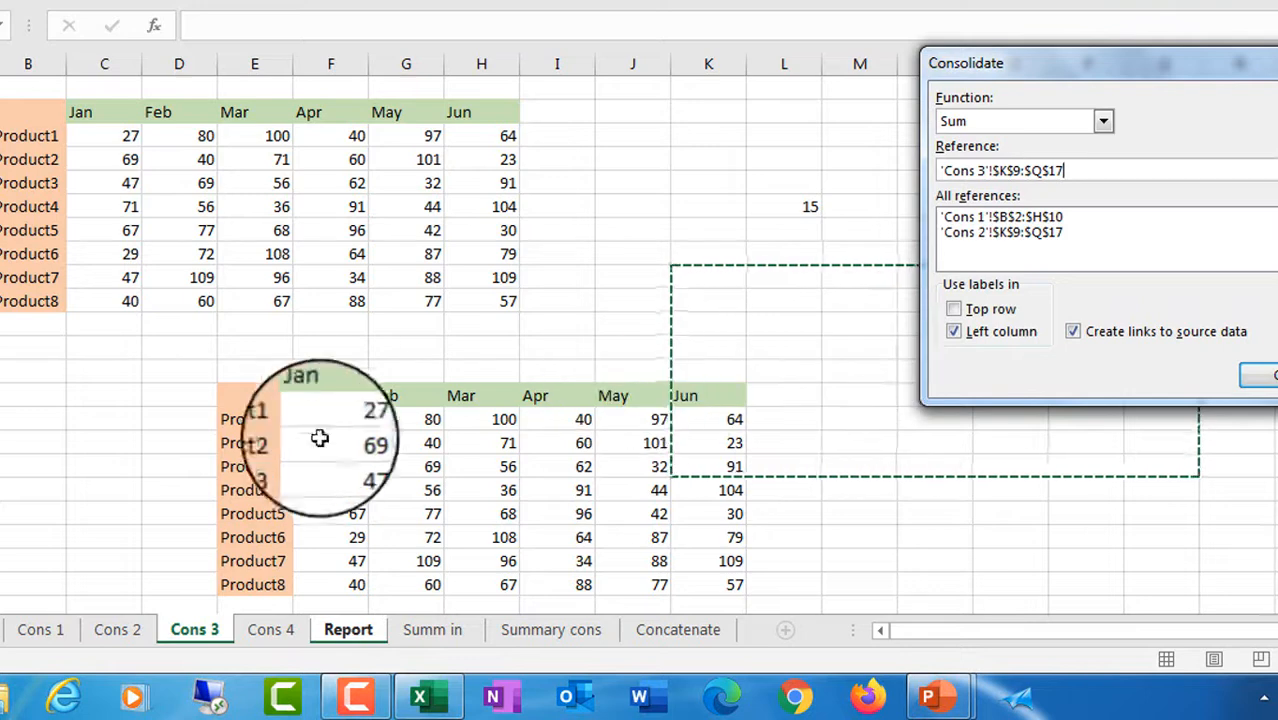
{"action": "left_click_drag", "start_coordinate": [260, 399], "coordinate": [709, 591]}
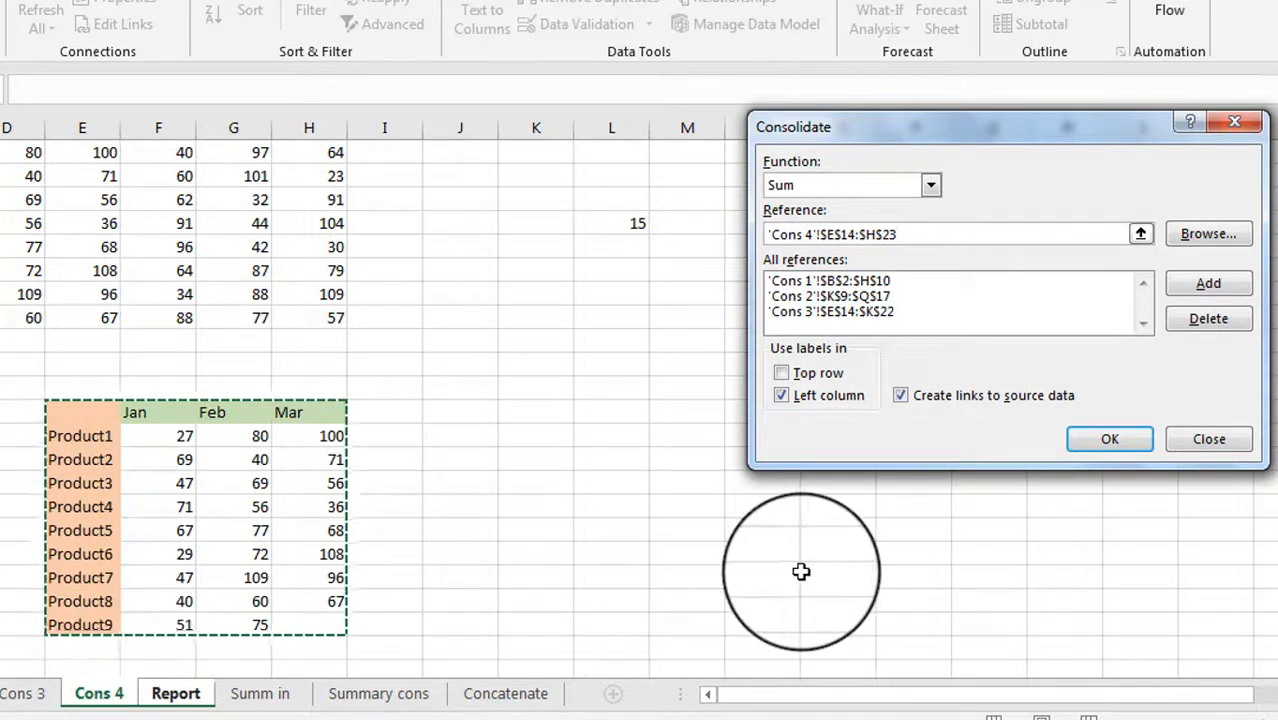
Add the Cons 4 range E14:H23 and run the consolidation with top-row and left-column labels, linked to source data
{"action": "left_click", "coordinate": [1201, 286]}
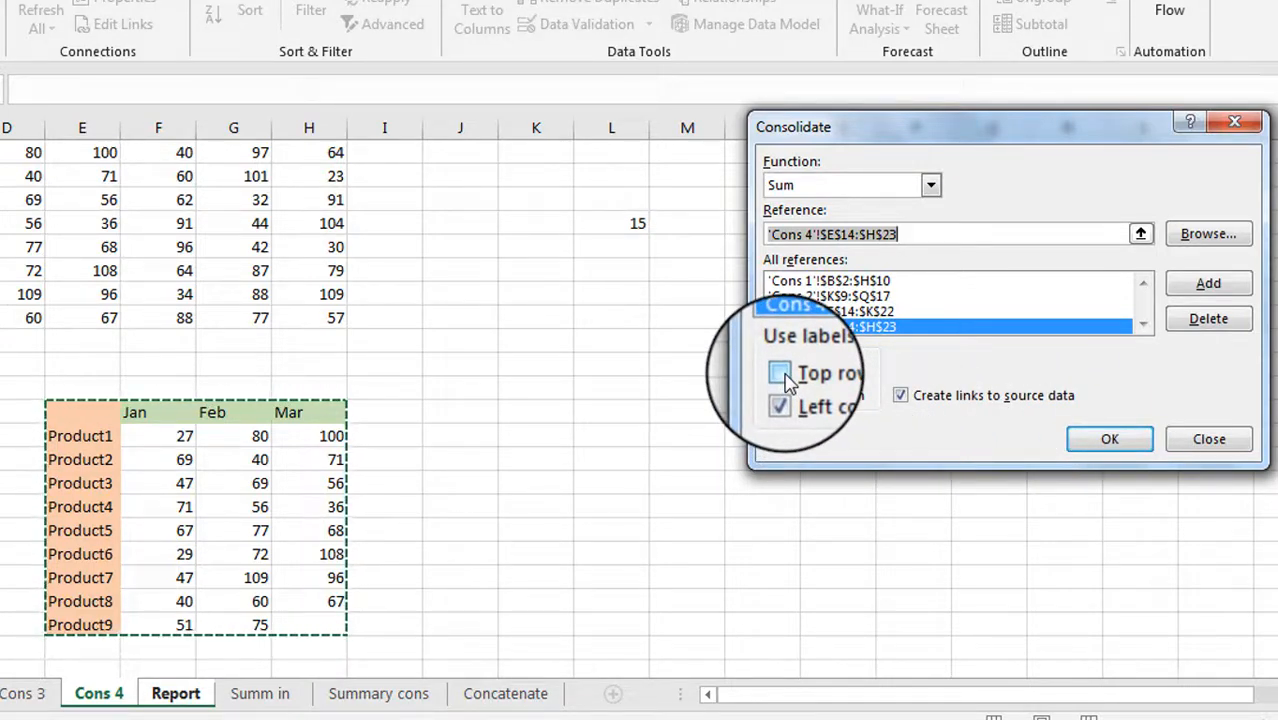
{"action": "left_click", "coordinate": [781, 373]}
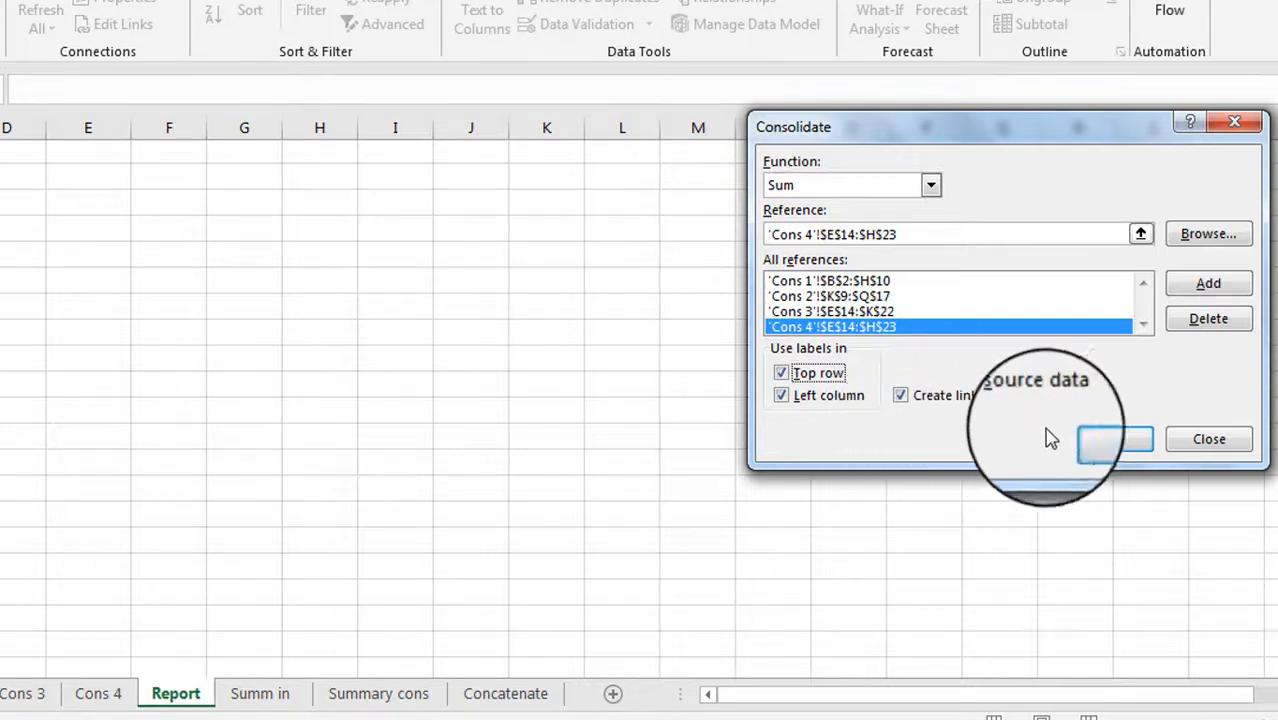
{"action": "left_click", "coordinate": [1112, 443]}
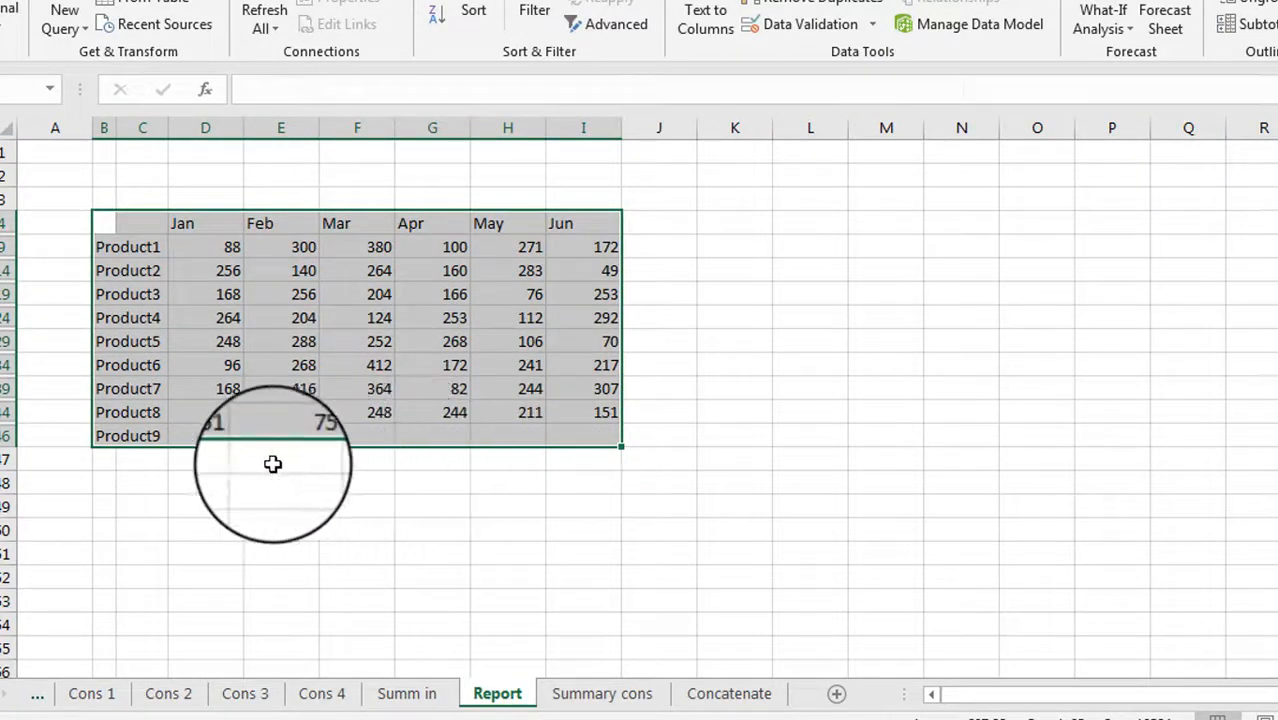
Fill the report's month header row C4:I4 with a light orange colour
{"action": "left_click_drag", "start_coordinate": [142, 223], "coordinate": [603, 220]}
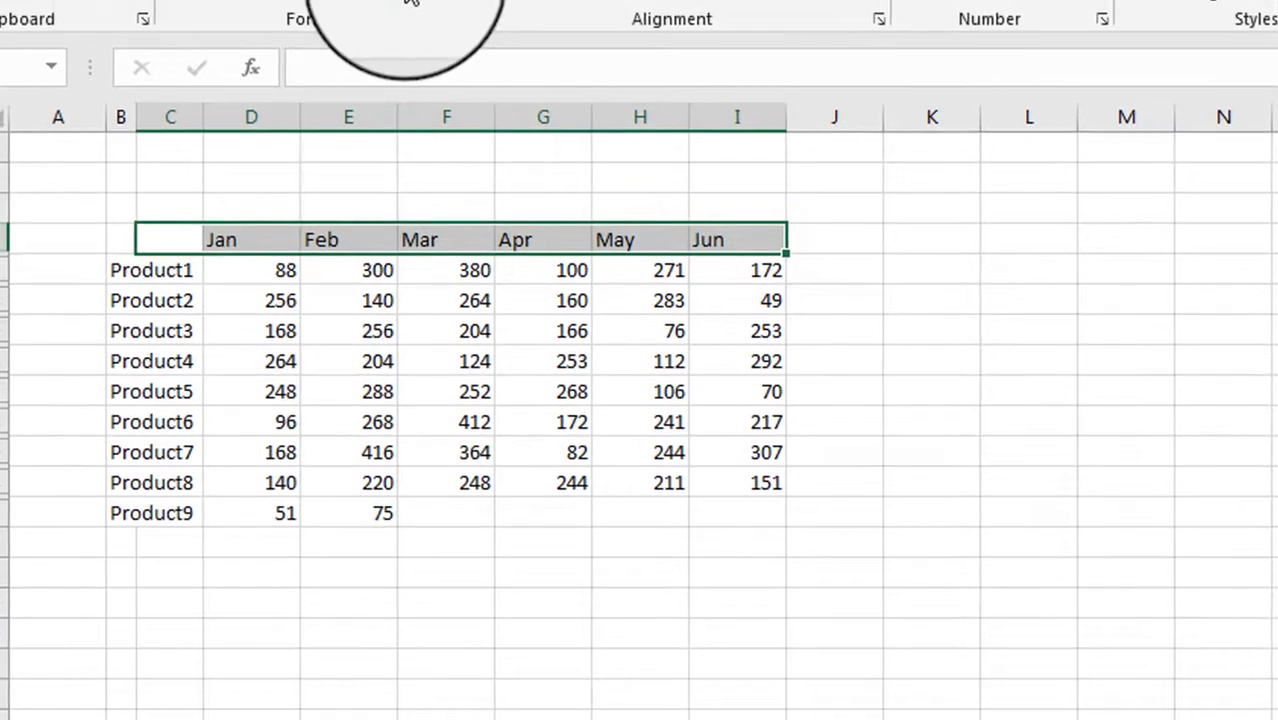
{"action": "left_click", "coordinate": [401, 0]}
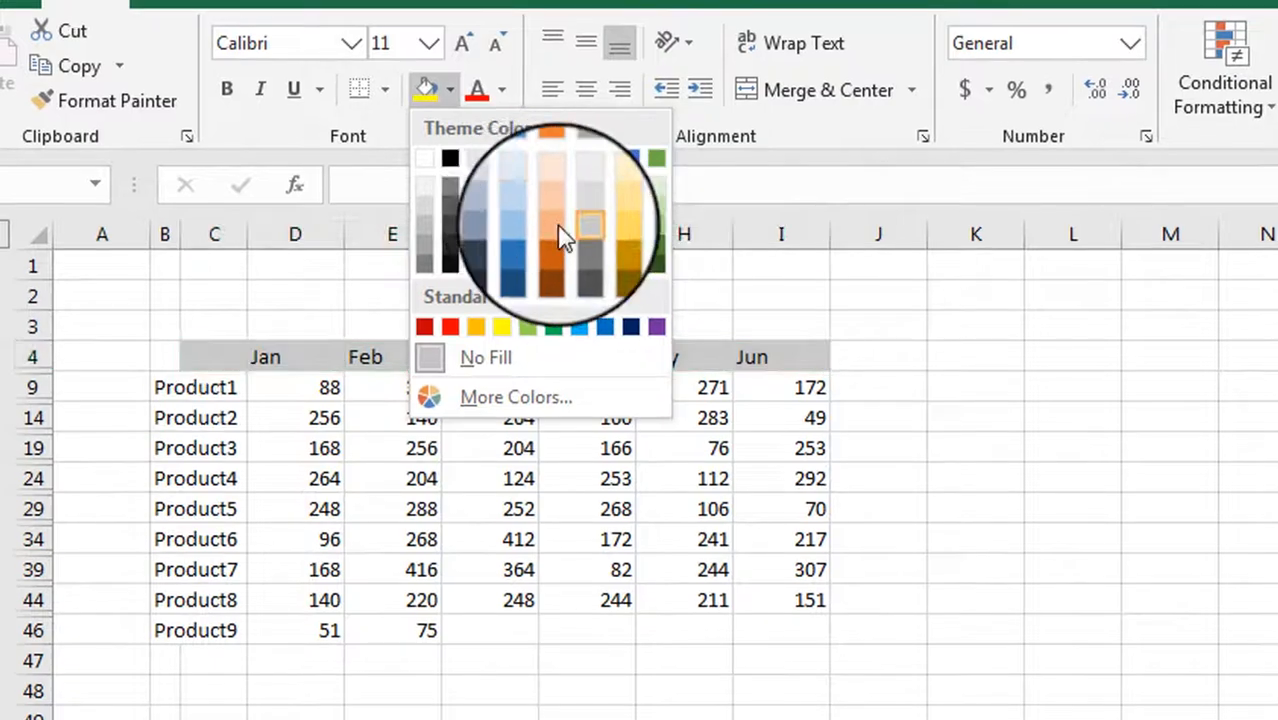
{"action": "left_click", "coordinate": [547, 233]}
{"action": "left_click", "coordinate": [165, 357]}
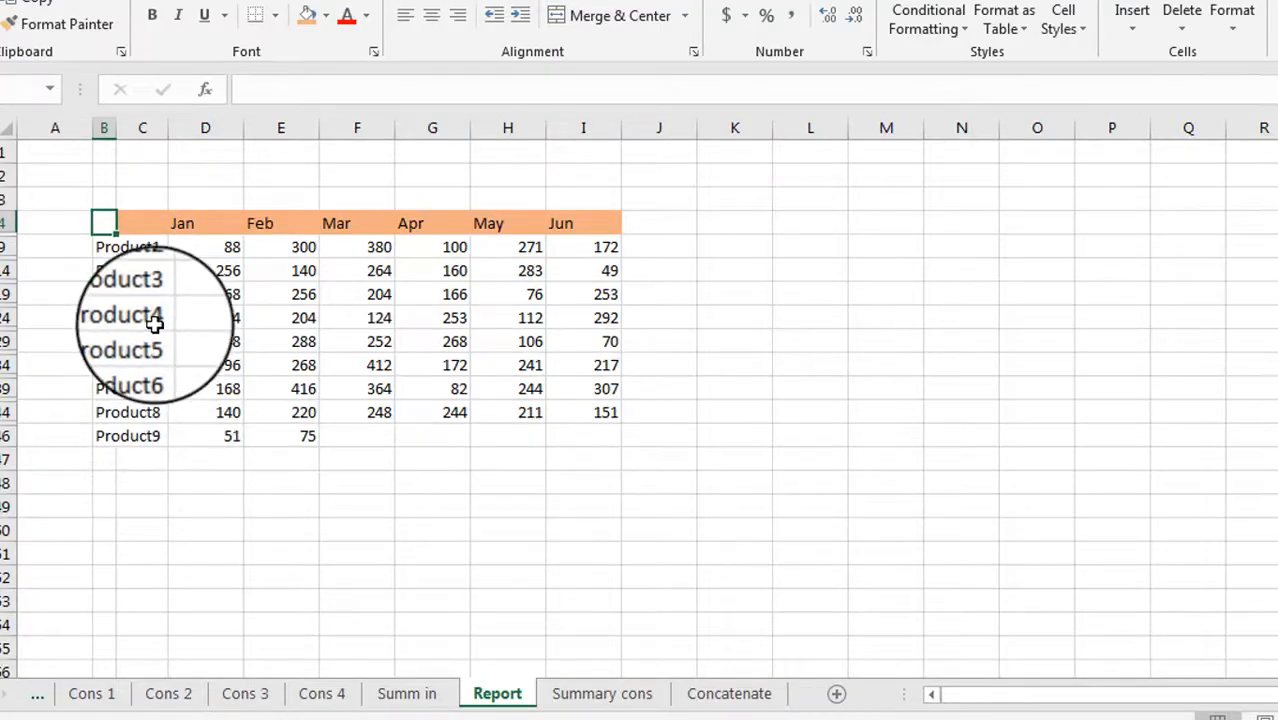
Expand all outline groups in the report and examine the source rows behind each product total
{"action": "left_click", "coordinate": [0, 137]}
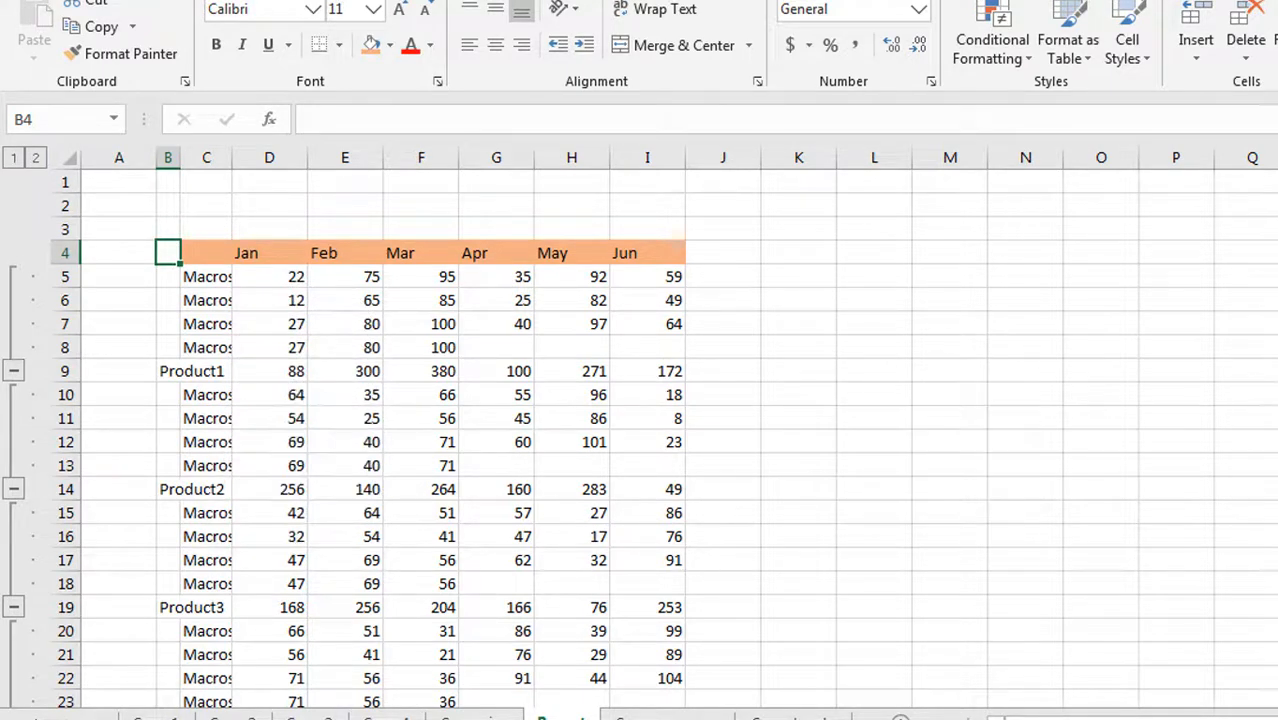
{"action": "scroll", "coordinate": [640, 440], "scroll_direction": "down", "scroll_amount": 3}
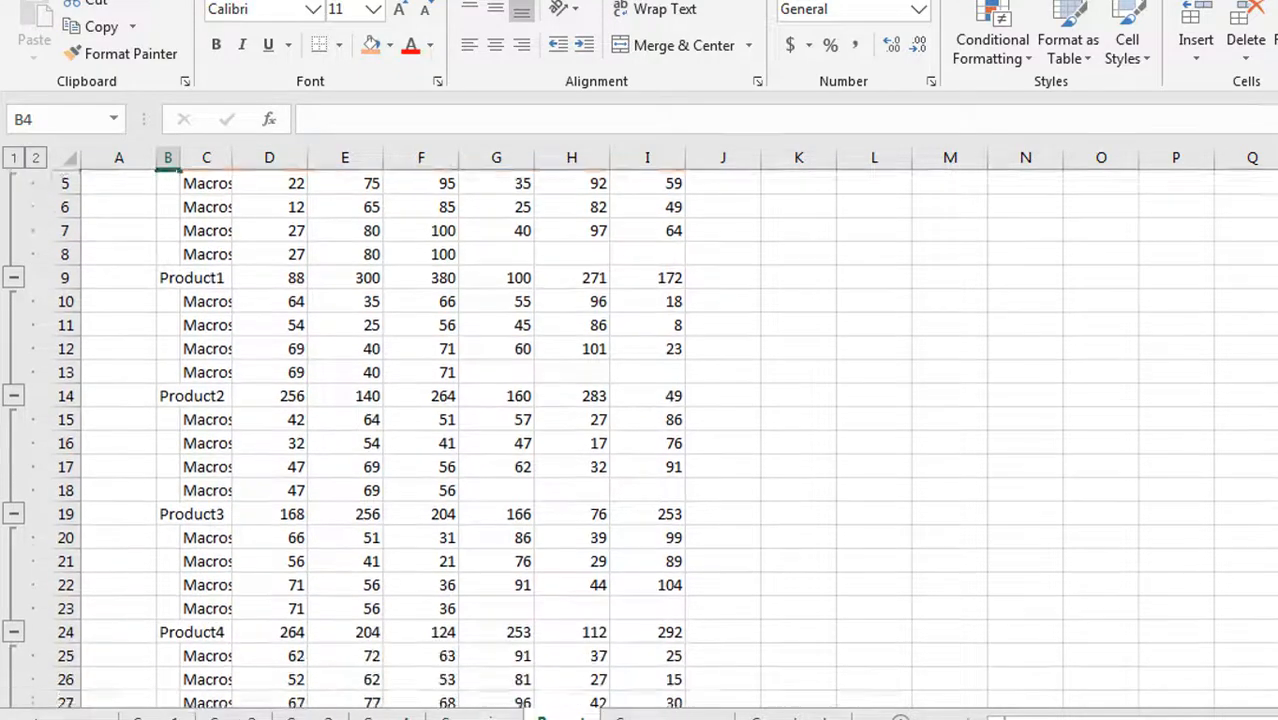
{"action": "scroll", "coordinate": [640, 440], "scroll_direction": "down", "scroll_amount": 3}
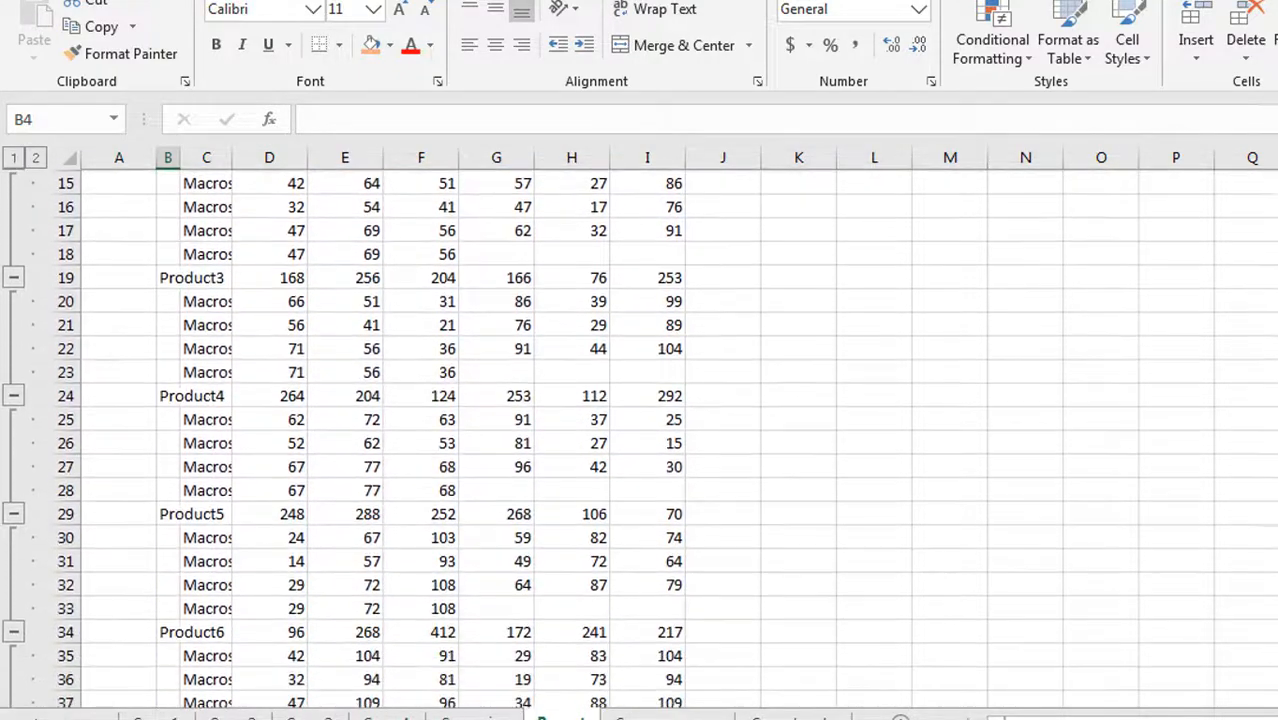
{"action": "scroll", "coordinate": [640, 440], "scroll_direction": "down", "scroll_amount": 2}
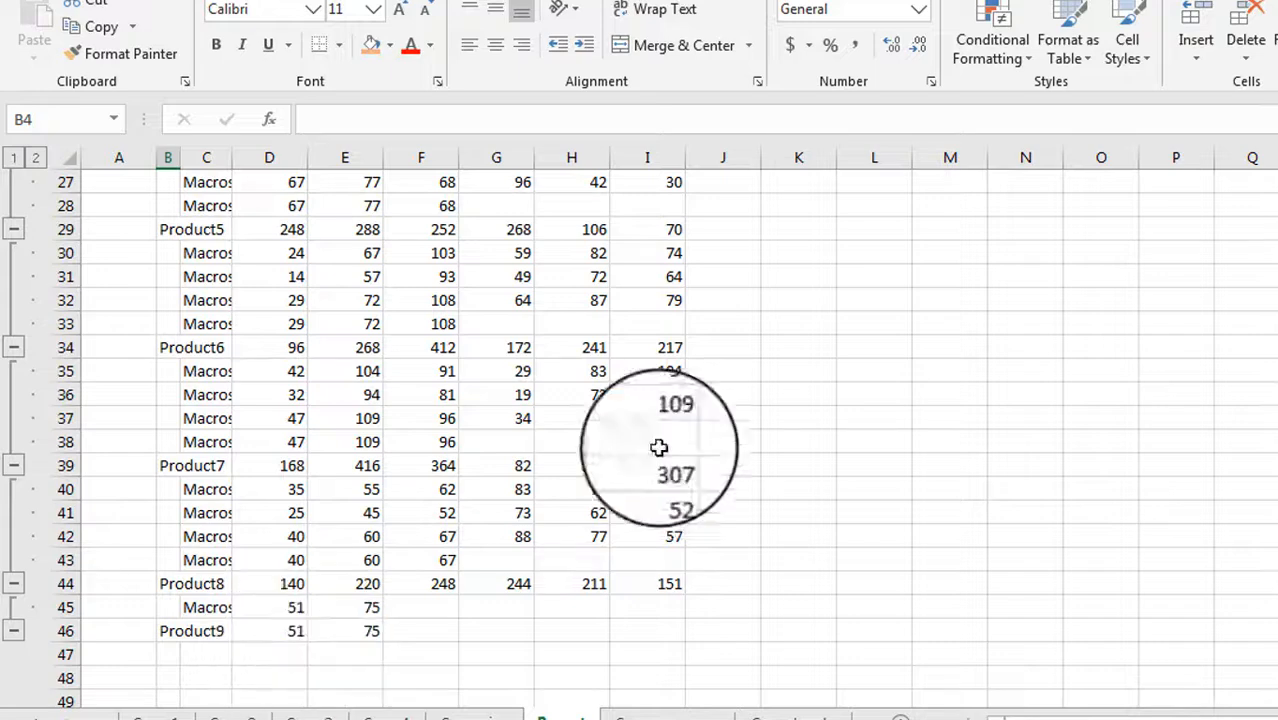
{"action": "scroll", "coordinate": [639, 439], "scroll_direction": "up", "scroll_amount": 6}
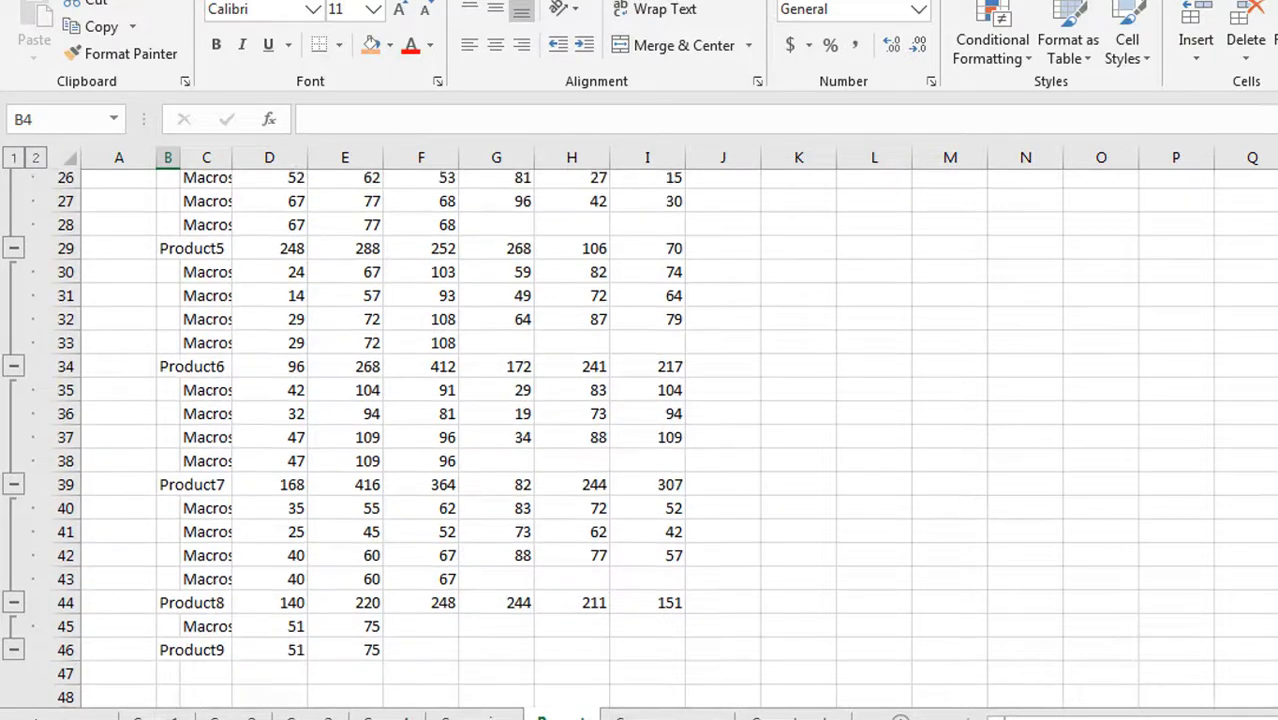
{"action": "scroll", "coordinate": [340, 440], "scroll_direction": "up", "scroll_amount": 3}
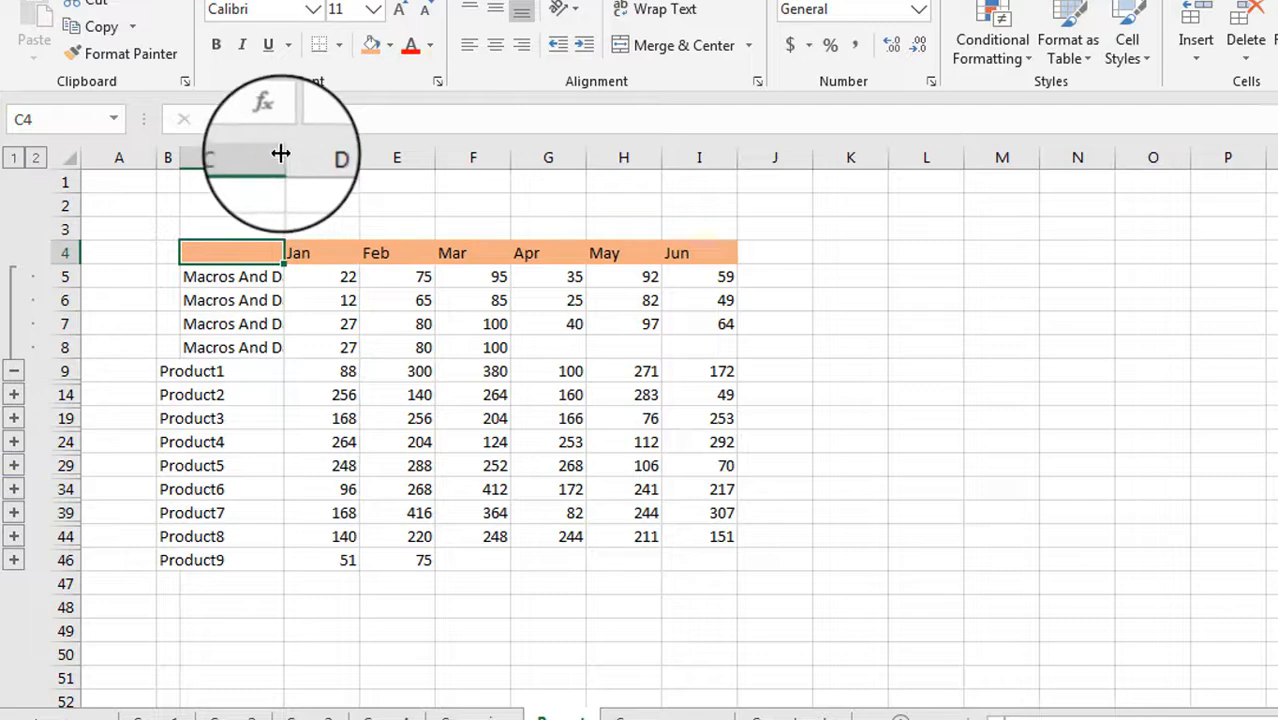
Widen column C so more of the source workbook names fits
{"action": "left_click_drag", "start_coordinate": [281, 153], "coordinate": [303, 153]}
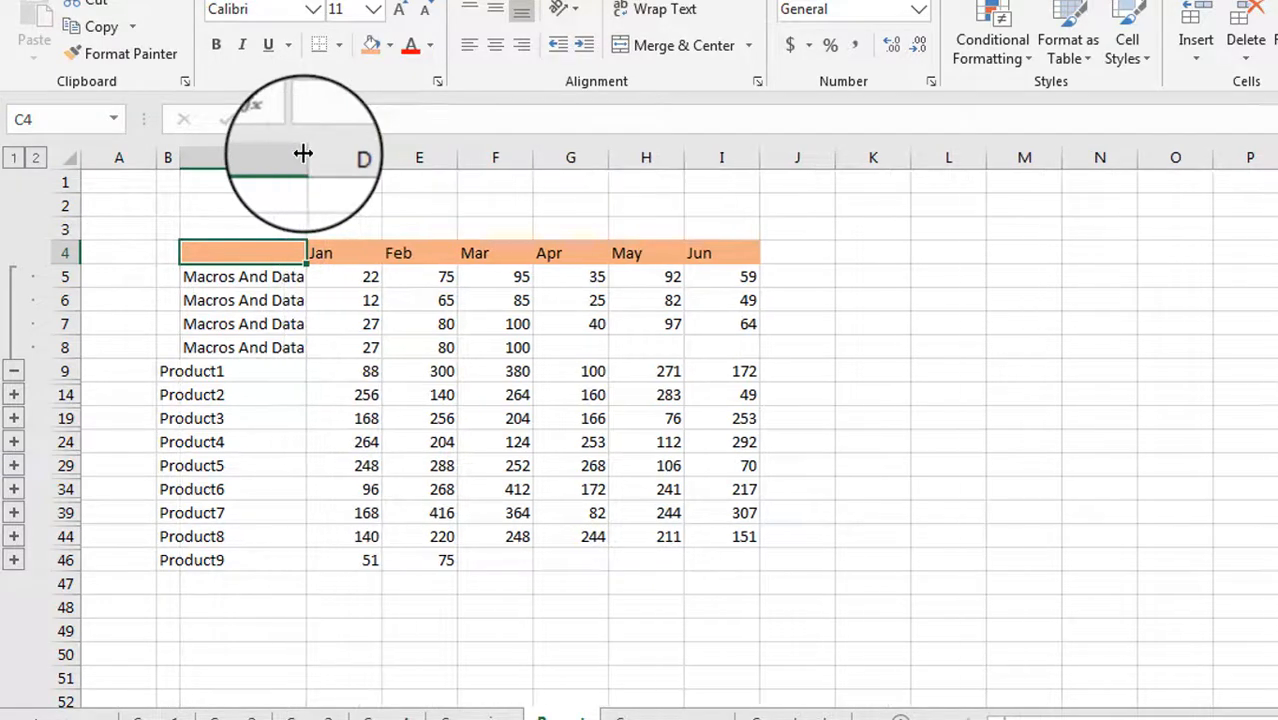